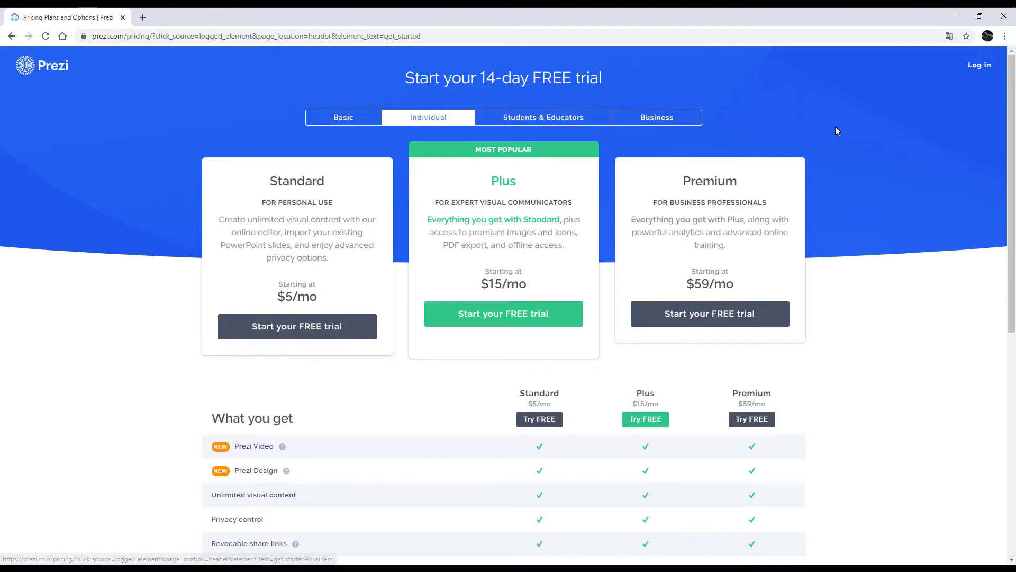
Step: Open the Students & Educators pricing and scroll to the Basic, EDU Plus ($3/mo), EDU Teams comparison
{"action": "scroll", "coordinate": [836, 125], "scroll_direction": "down", "scroll_amount": 1}
{"action": "scroll", "coordinate": [836, 125], "scroll_direction": "up", "scroll_amount": 1}
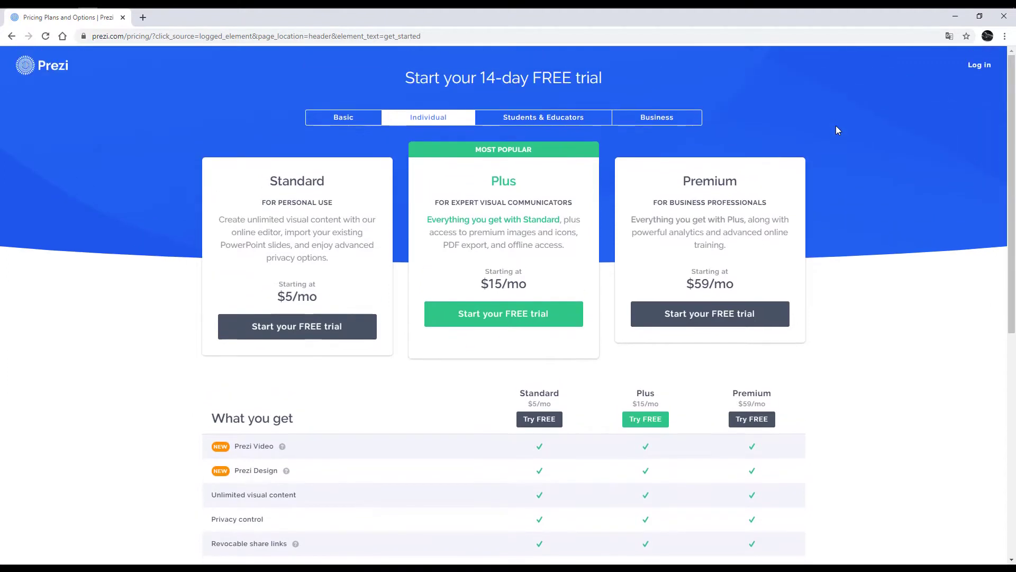
{"action": "scroll", "coordinate": [836, 127], "scroll_direction": "down", "scroll_amount": 1}
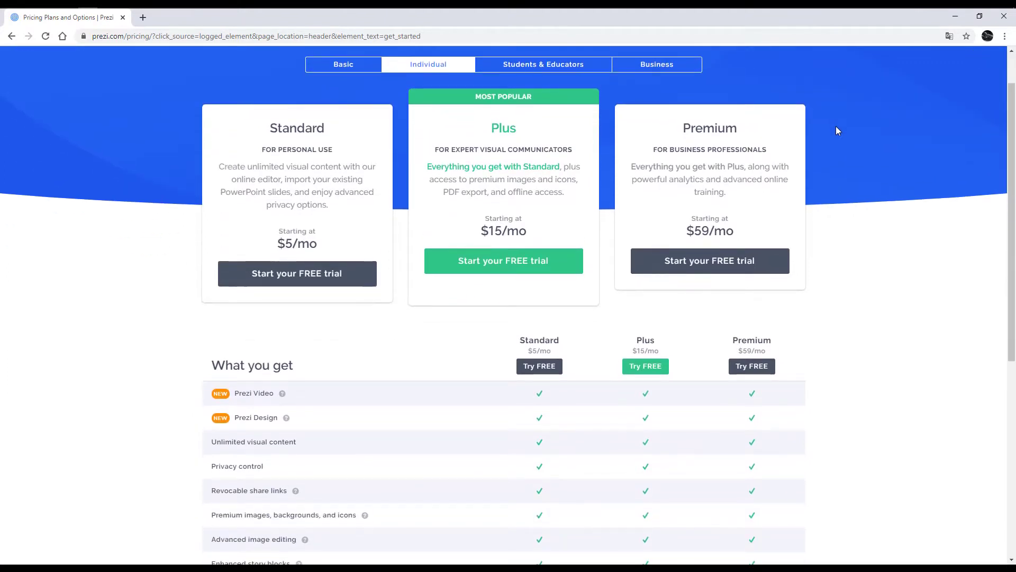
{"action": "scroll", "coordinate": [836, 126], "scroll_direction": "up", "scroll_amount": 1}
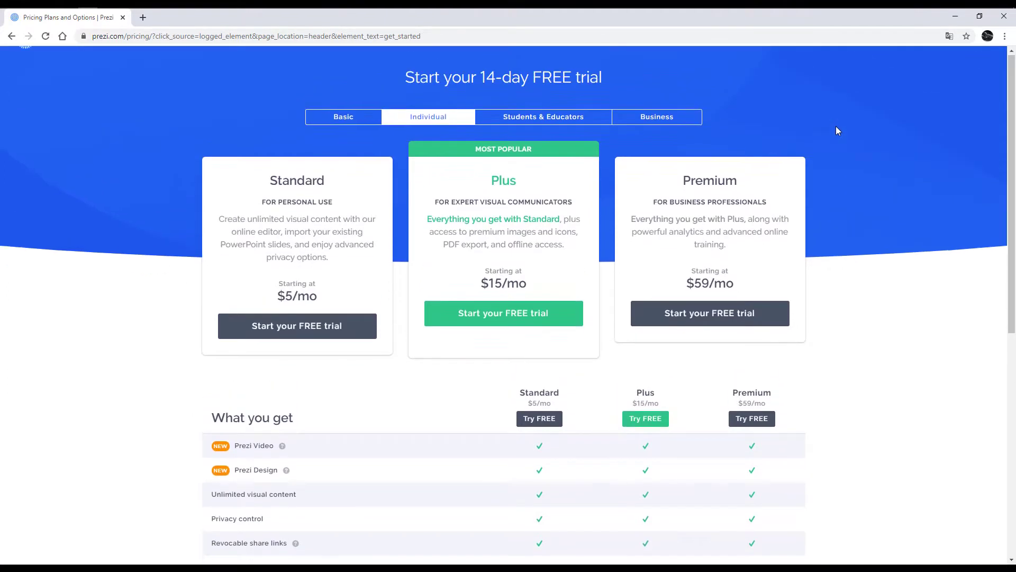
{"action": "left_click", "coordinate": [586, 125]}
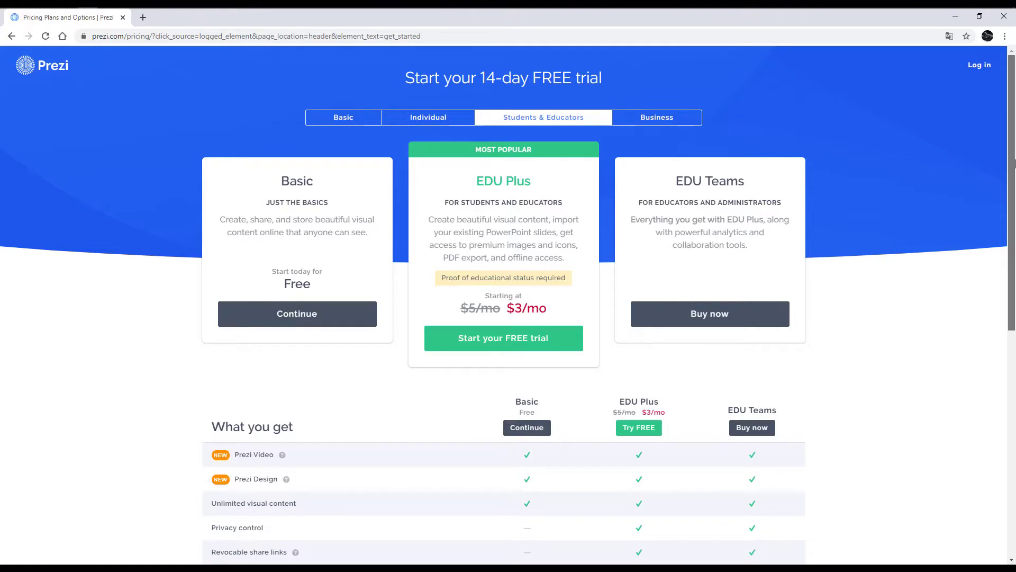
{"action": "scroll", "coordinate": [540, 310], "scroll_direction": "down", "scroll_amount": 3}
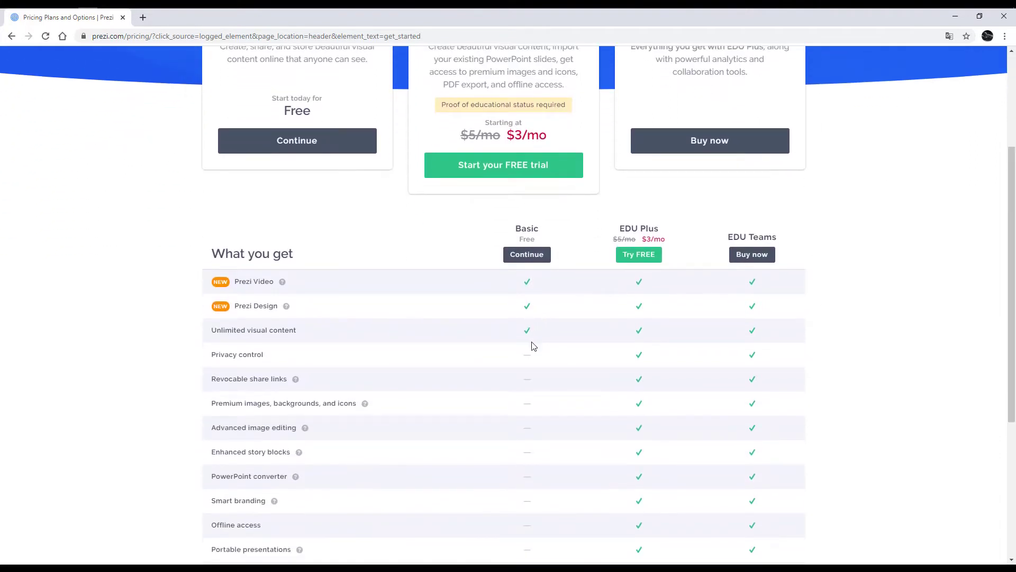
{"action": "scroll", "coordinate": [1011, 286], "scroll_direction": "up", "scroll_amount": 3}
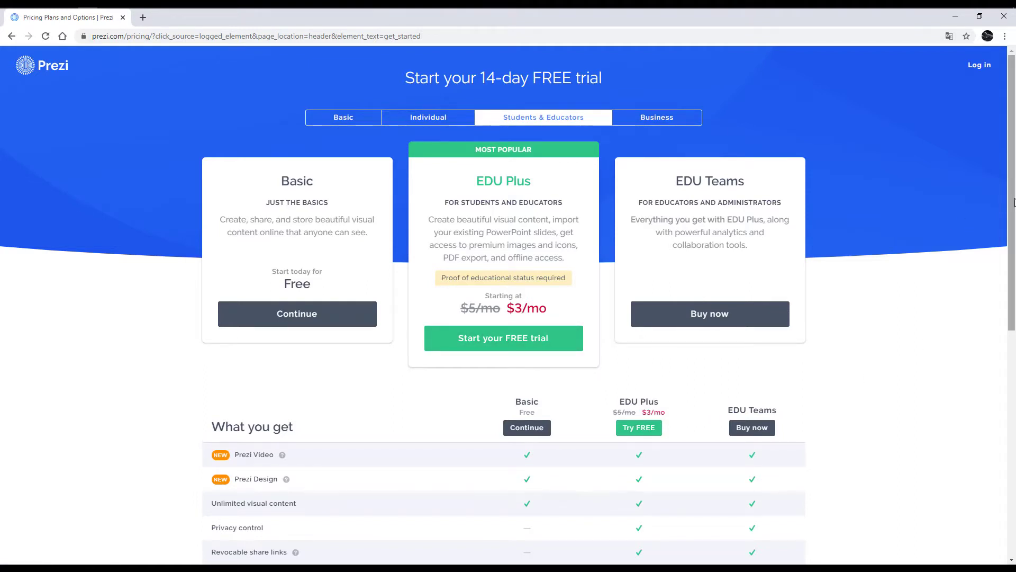
{"action": "scroll", "coordinate": [539, 442], "scroll_direction": "down", "scroll_amount": 1}
{"action": "scroll", "coordinate": [543, 441], "scroll_direction": "down", "scroll_amount": 1}
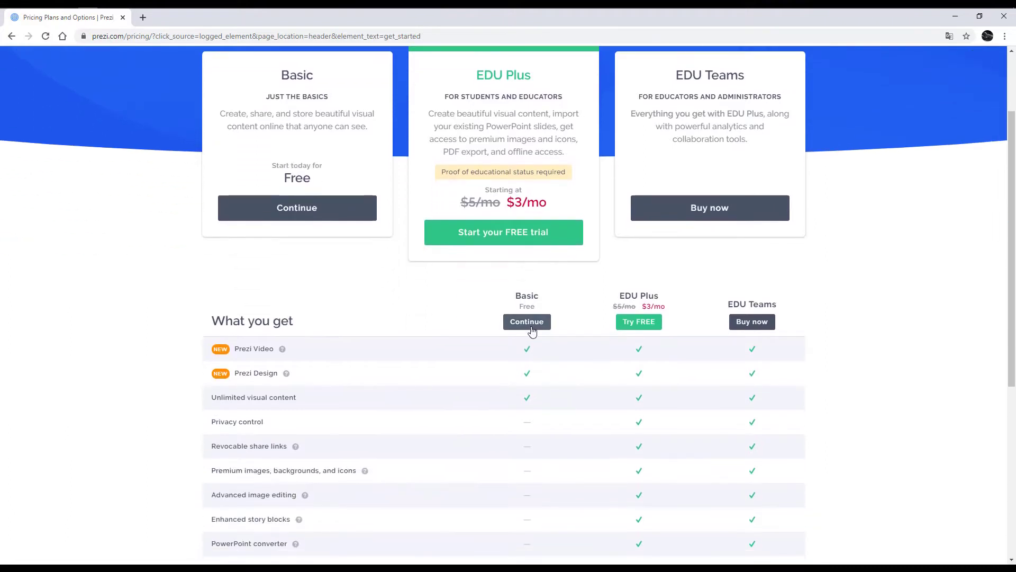
Step: Choose the free Basic plan and enter the user's first name, last name and e-mail address
{"action": "left_click", "coordinate": [530, 325]}
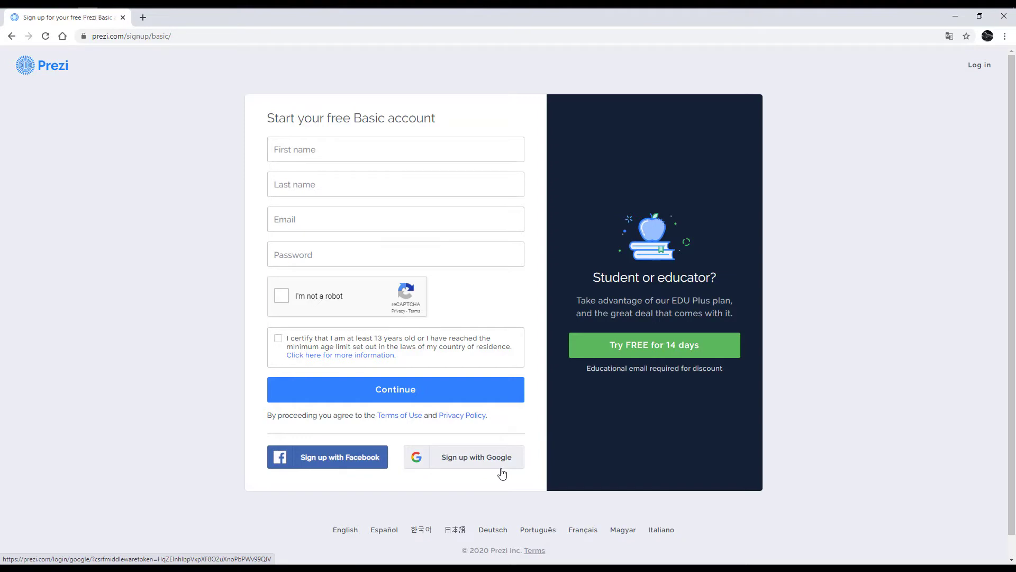
{"action": "left_click", "coordinate": [340, 174]}
{"action": "left_click", "coordinate": [333, 149]}
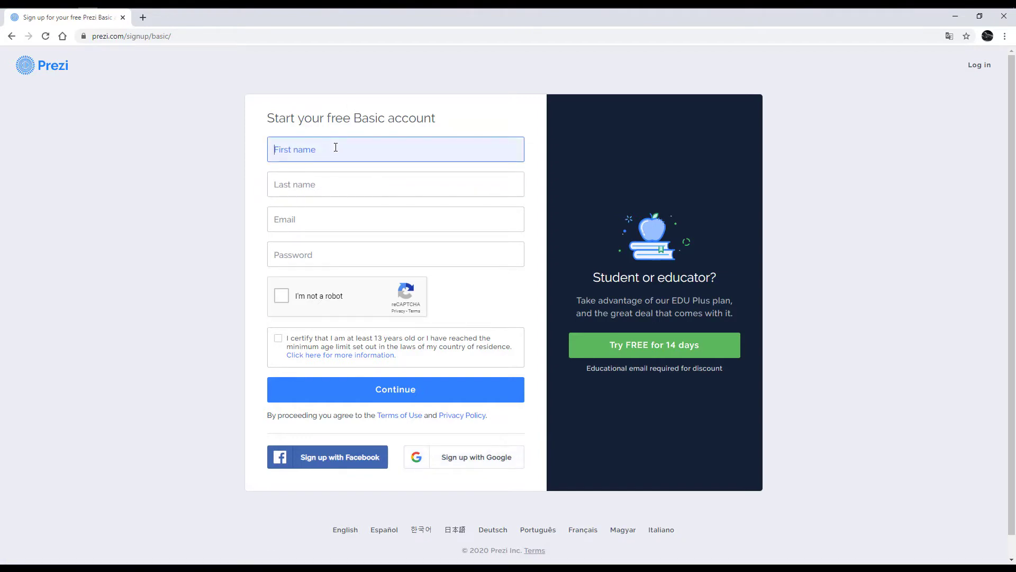
{"action": "type", "text": "VIP"}
{"action": "left_click", "coordinate": [284, 180]}
{"action": "type", "text": "Class"}
{"action": "left_click", "coordinate": [436, 220]}
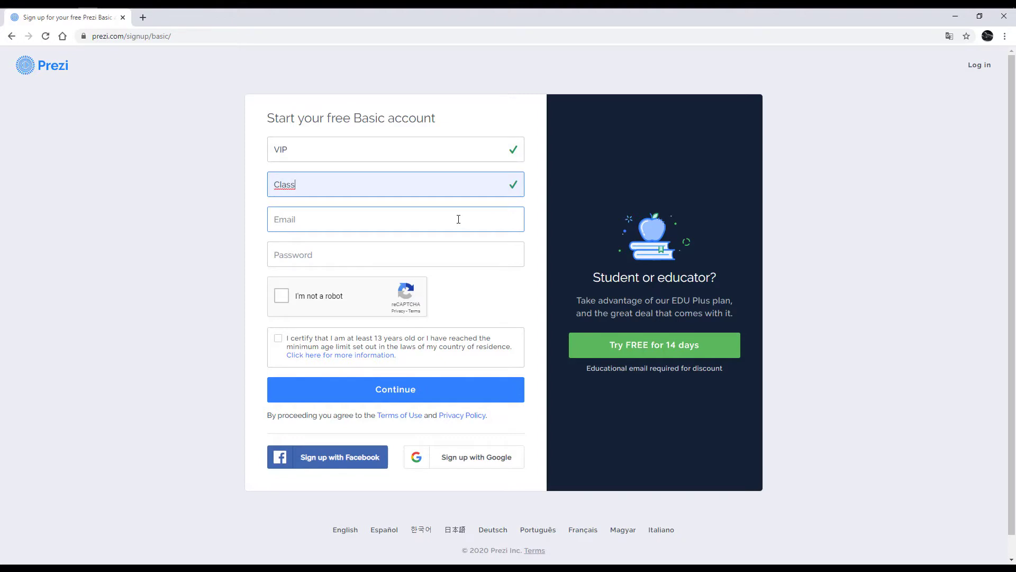
{"action": "left_click", "coordinate": [459, 218]}
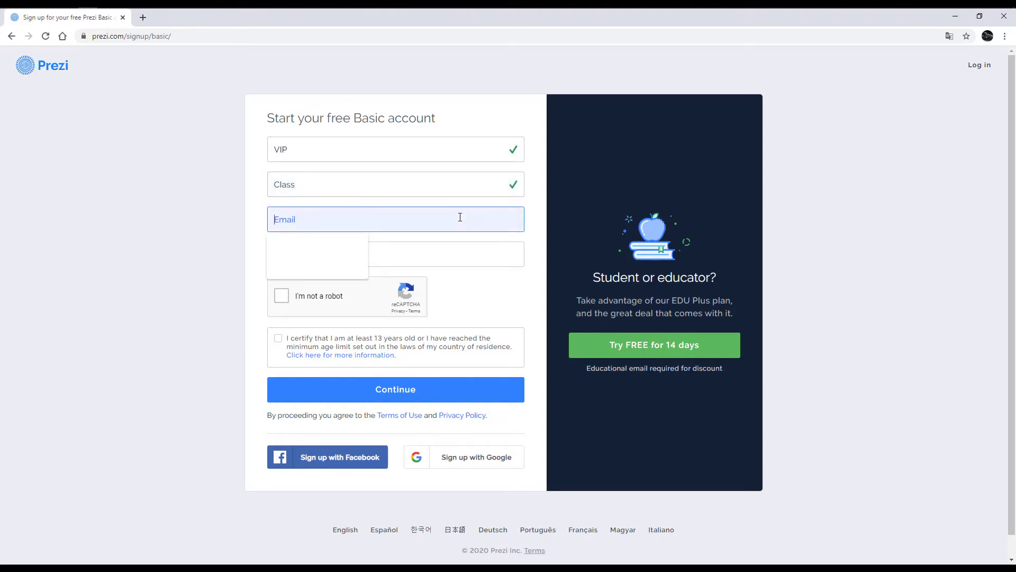
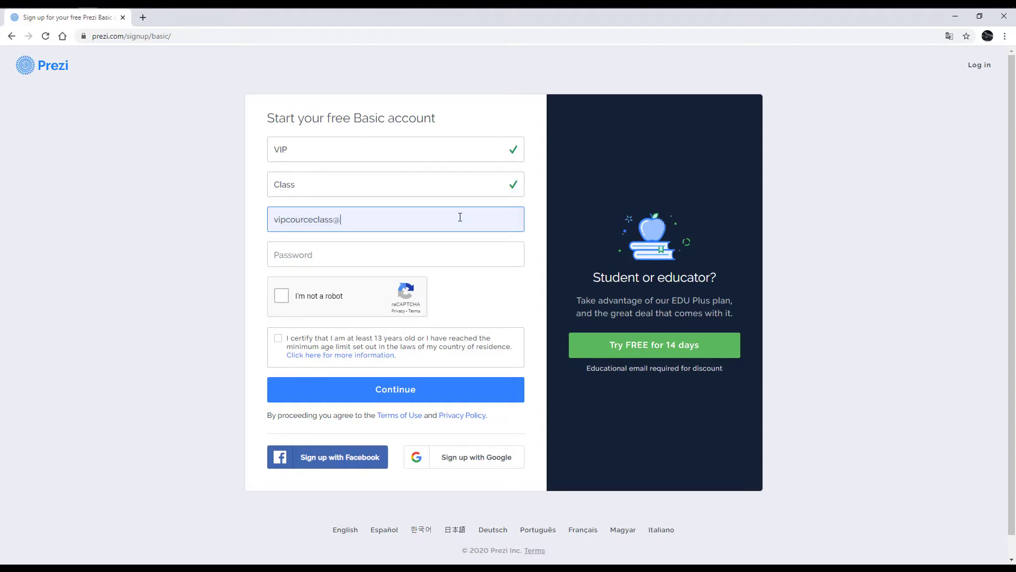
Step: Enter the account password, tick reCAPTCHA and the age confirmation, and submit the sign-up form
{"action": "left_click", "coordinate": [411, 252]}
{"action": "type", "text": "••••••"}
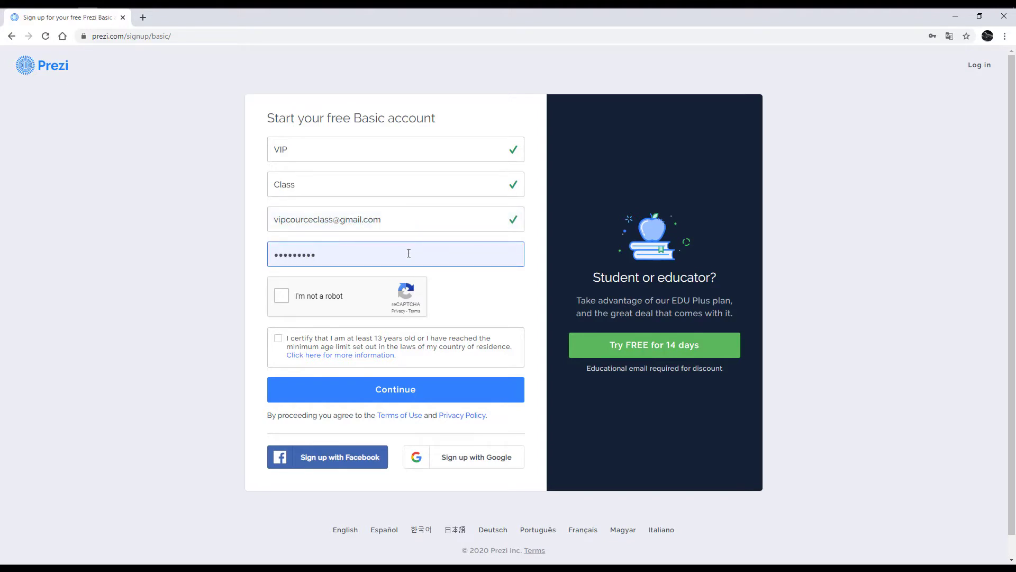
{"action": "left_click", "coordinate": [282, 296]}
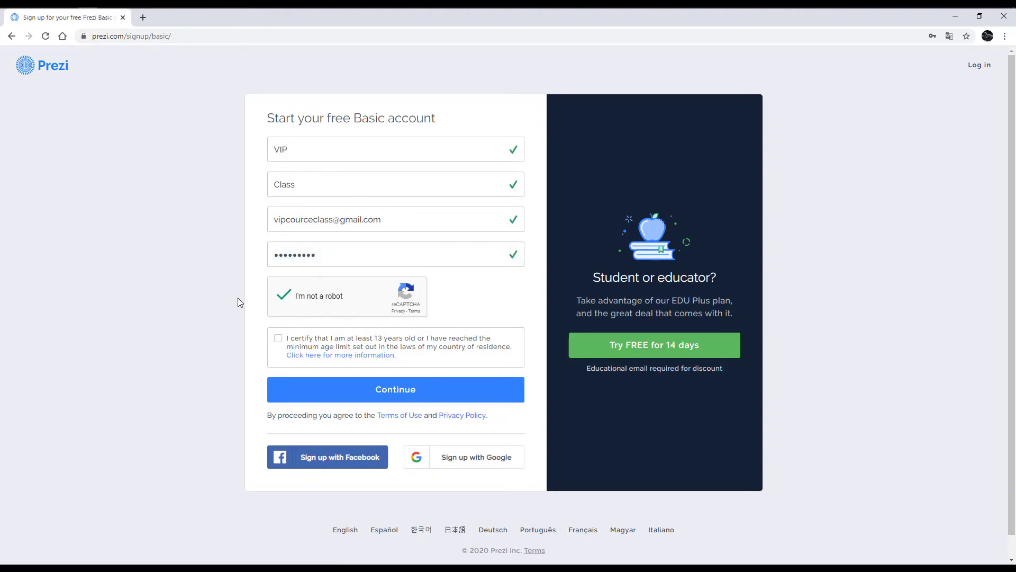
{"action": "left_click", "coordinate": [280, 345]}
{"action": "left_click", "coordinate": [493, 400]}
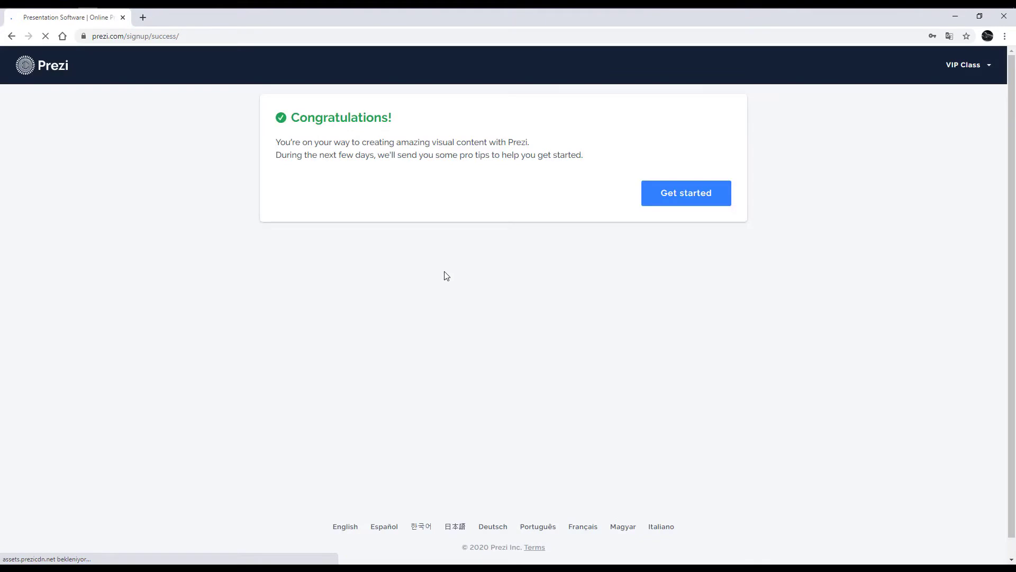
Step: Save the password in Chrome and continue past the Congratulations page with Get started
{"action": "left_click", "coordinate": [876, 211]}
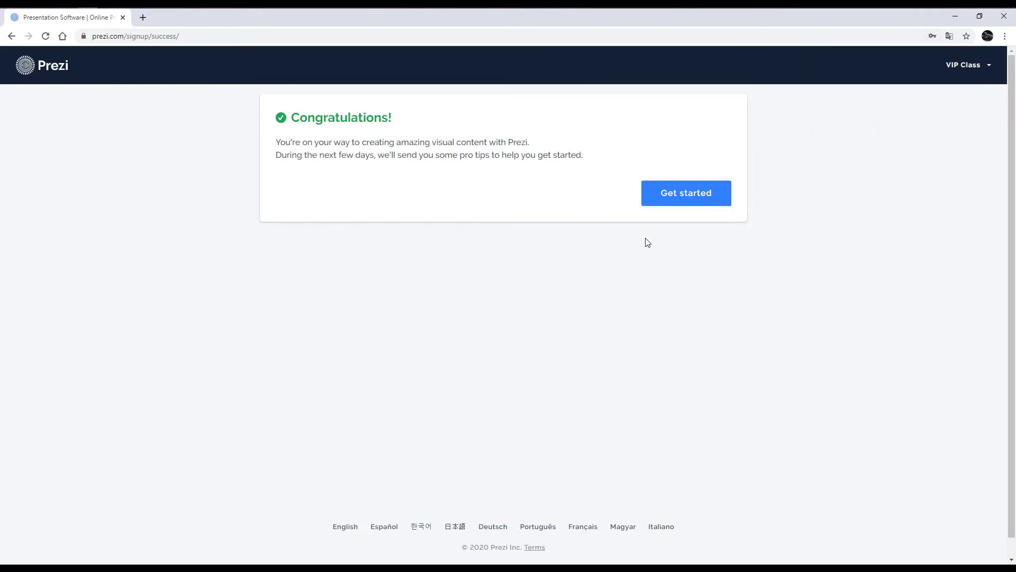
{"action": "left_click", "coordinate": [709, 204]}
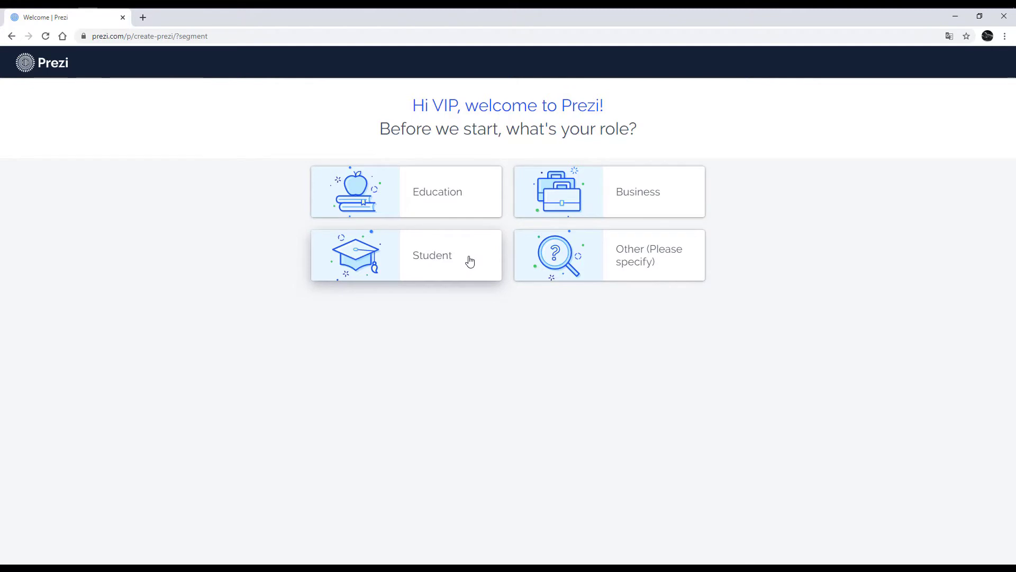
Step: Choose Student as the role on the welcome page
{"action": "left_click", "coordinate": [480, 264]}
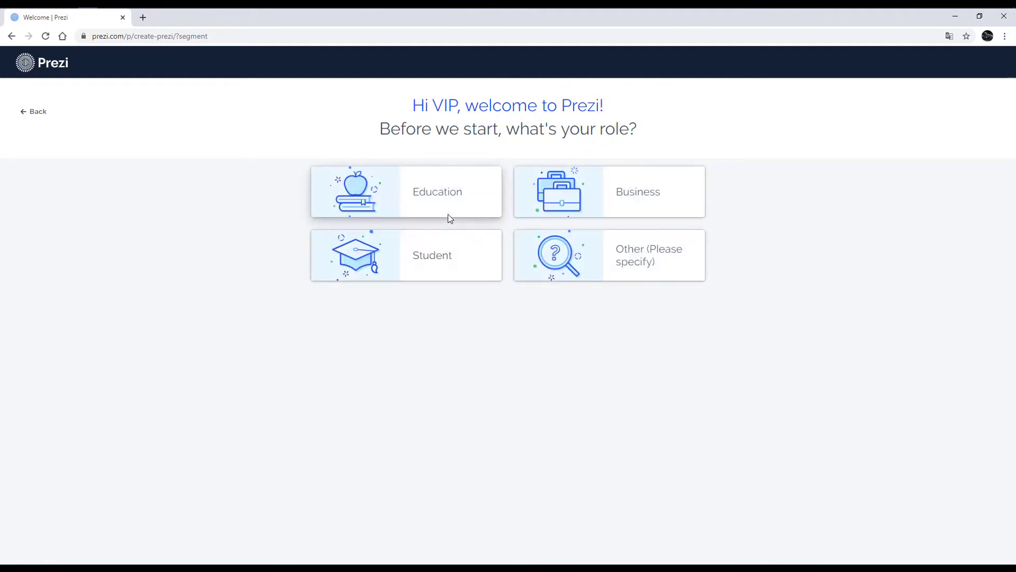
{"action": "left_click", "coordinate": [454, 265]}
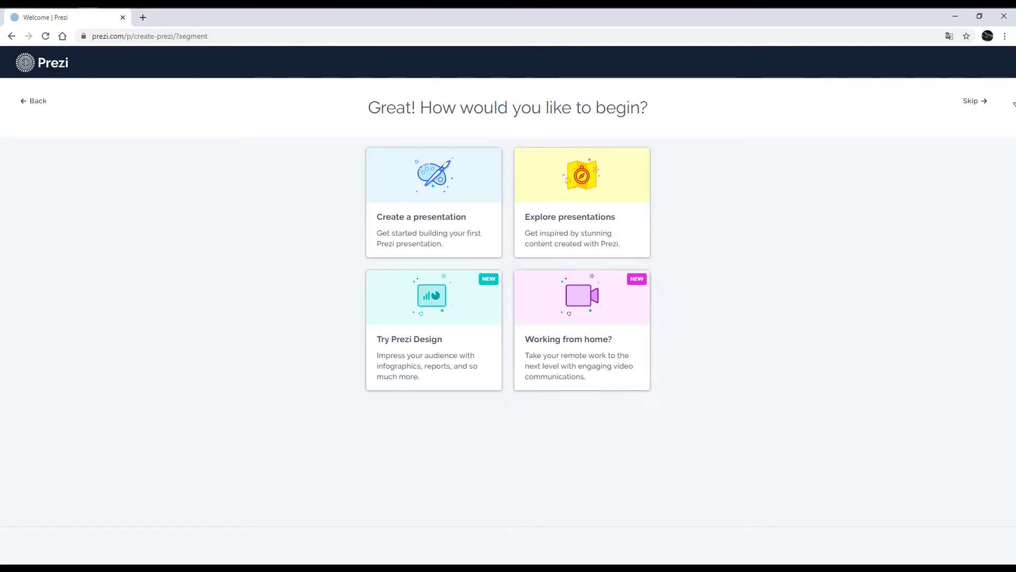
Step: Skip the 'How would you like to begin?' choices to reach the presentations dashboard
{"action": "left_click", "coordinate": [977, 108]}
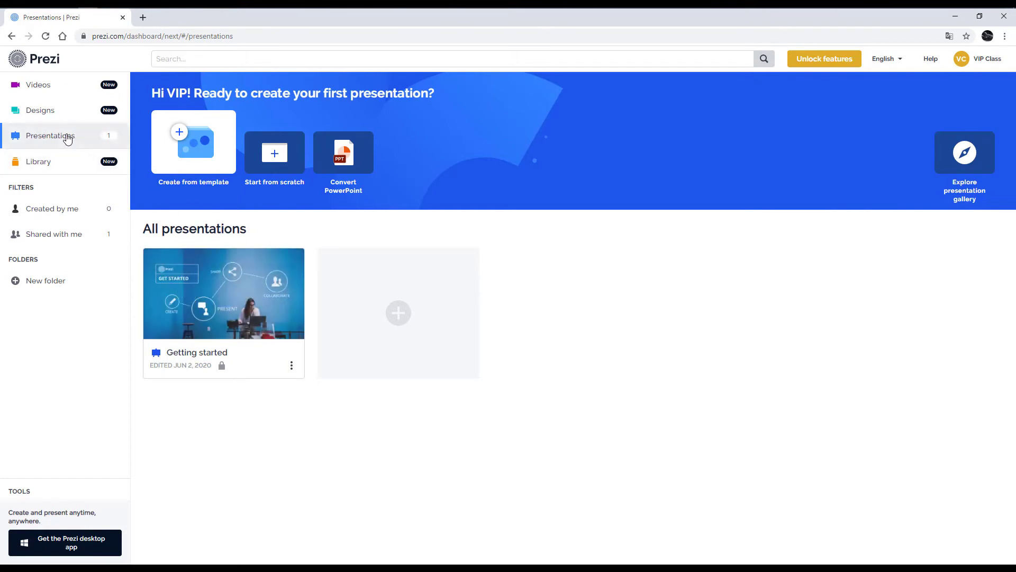
{"action": "left_click", "coordinate": [89, 91]}
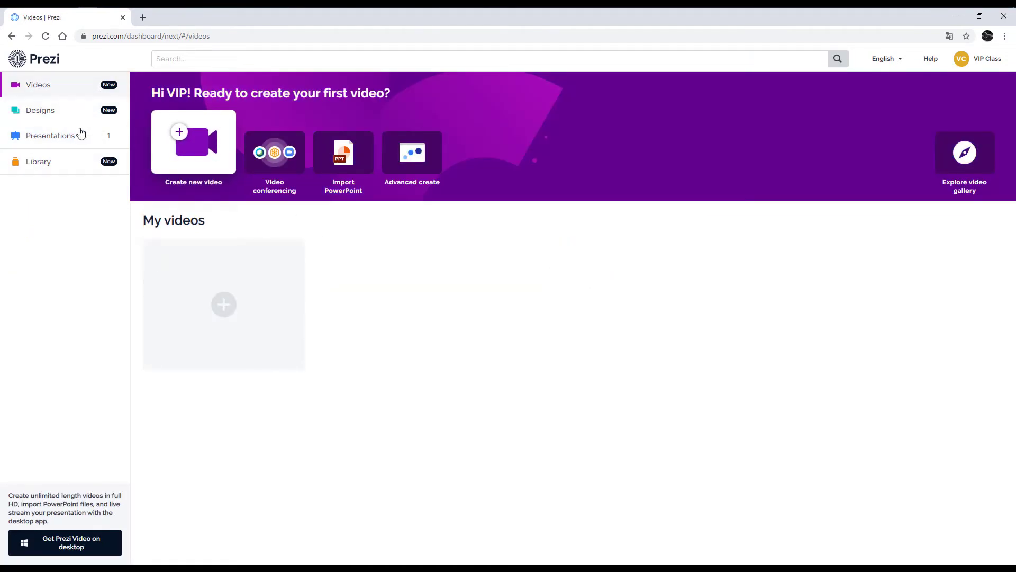
{"action": "left_click", "coordinate": [67, 111]}
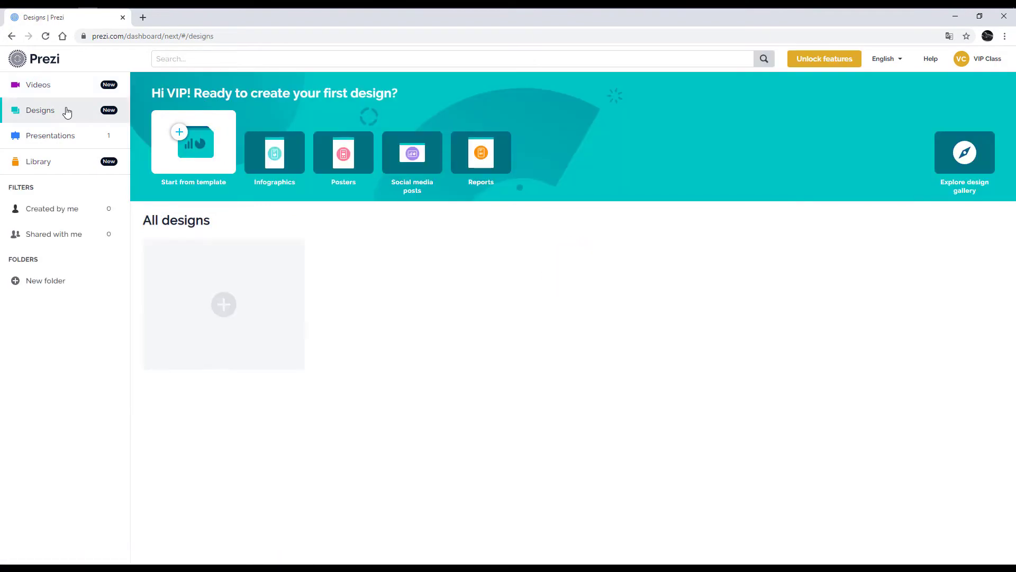
{"action": "left_click", "coordinate": [67, 136]}
{"action": "left_click", "coordinate": [63, 161]}
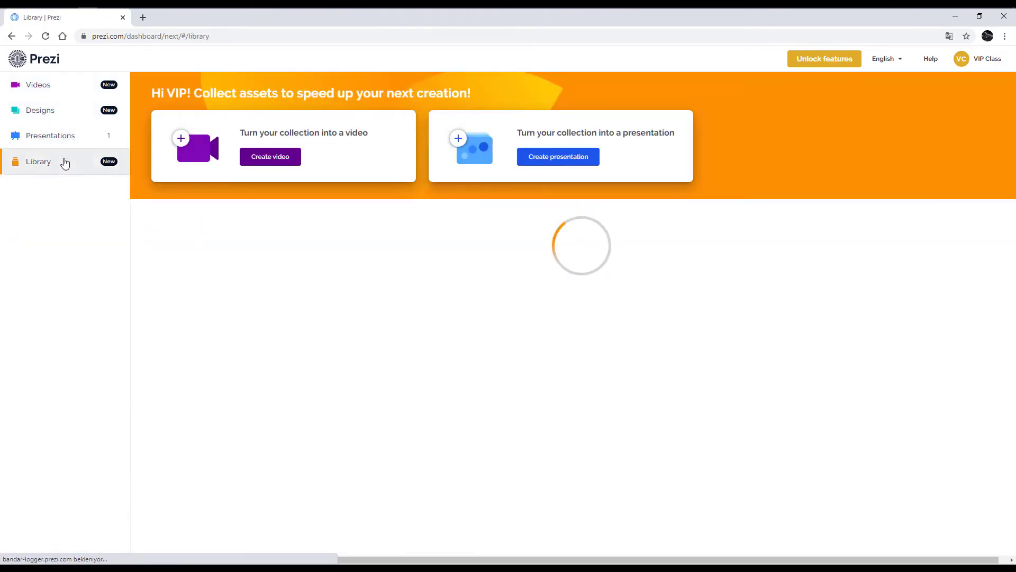
{"action": "left_click", "coordinate": [73, 139]}
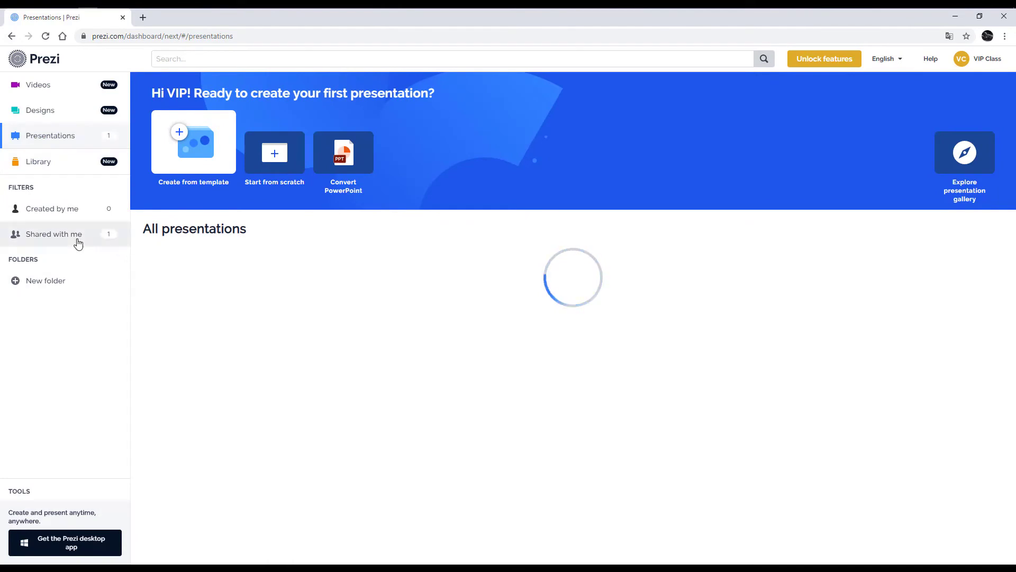
{"action": "left_click", "coordinate": [246, 56]}
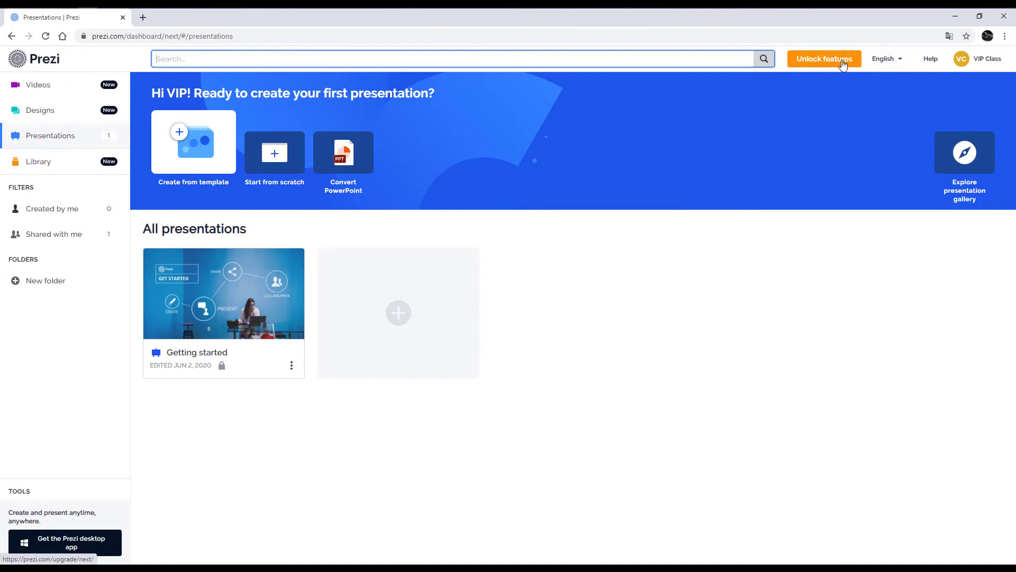
{"action": "left_click", "coordinate": [898, 63]}
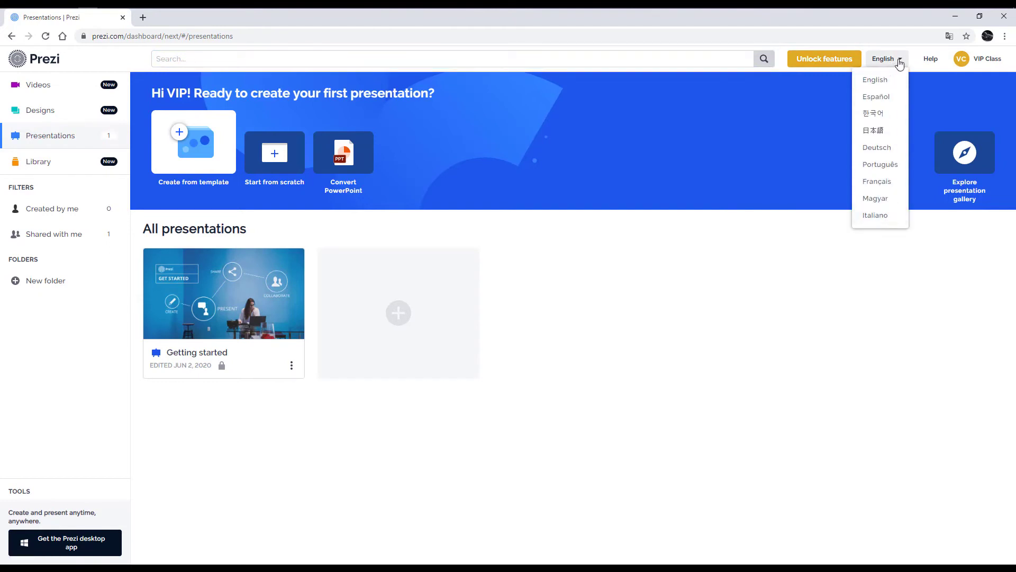
{"action": "left_click", "coordinate": [897, 64]}
{"action": "right_click", "coordinate": [859, 253]}
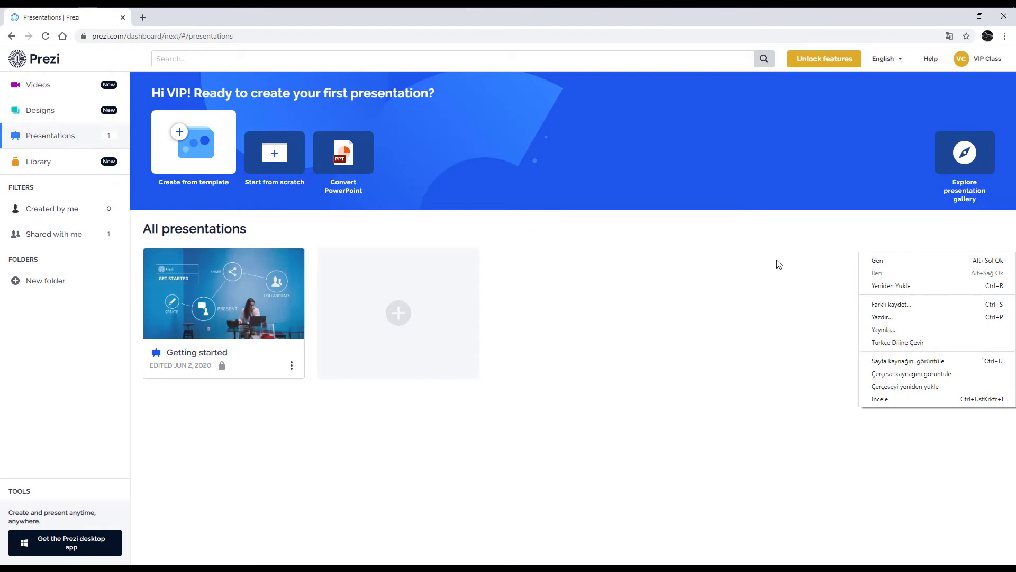
{"action": "left_click", "coordinate": [826, 289]}
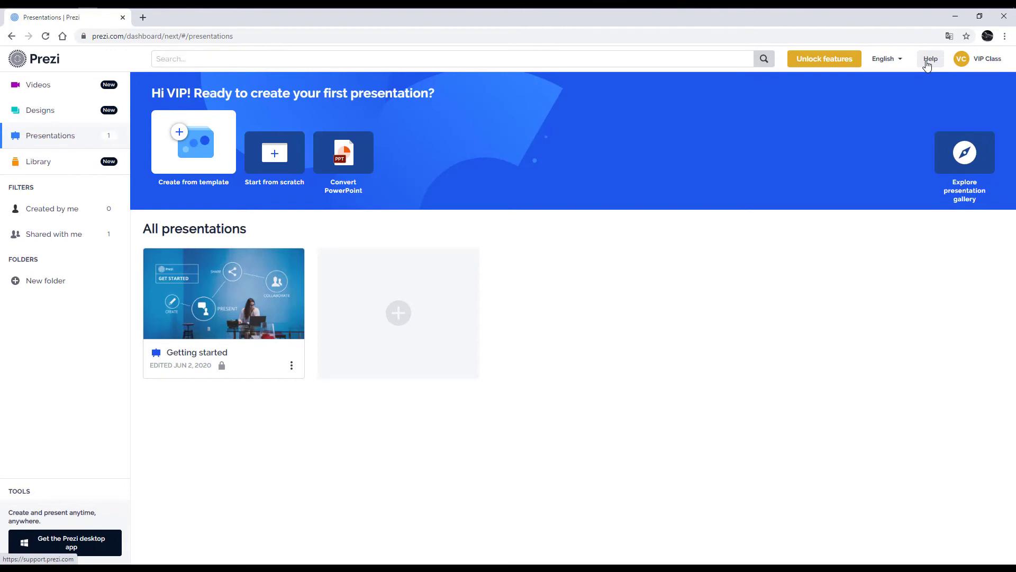
Step: Open Account Settings from the account menu and show the Profile page's account information
{"action": "left_click", "coordinate": [985, 59]}
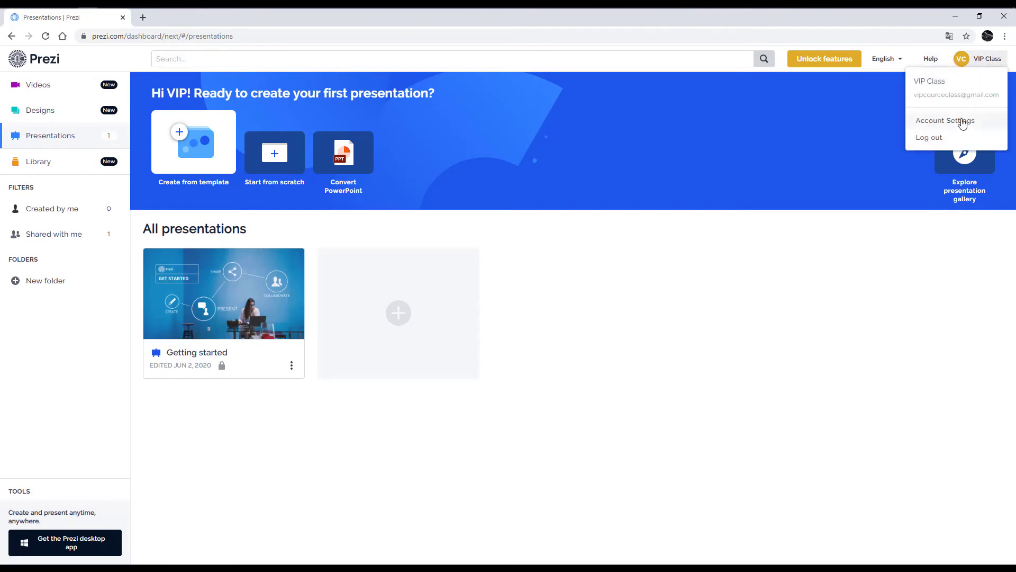
{"action": "left_click", "coordinate": [984, 122]}
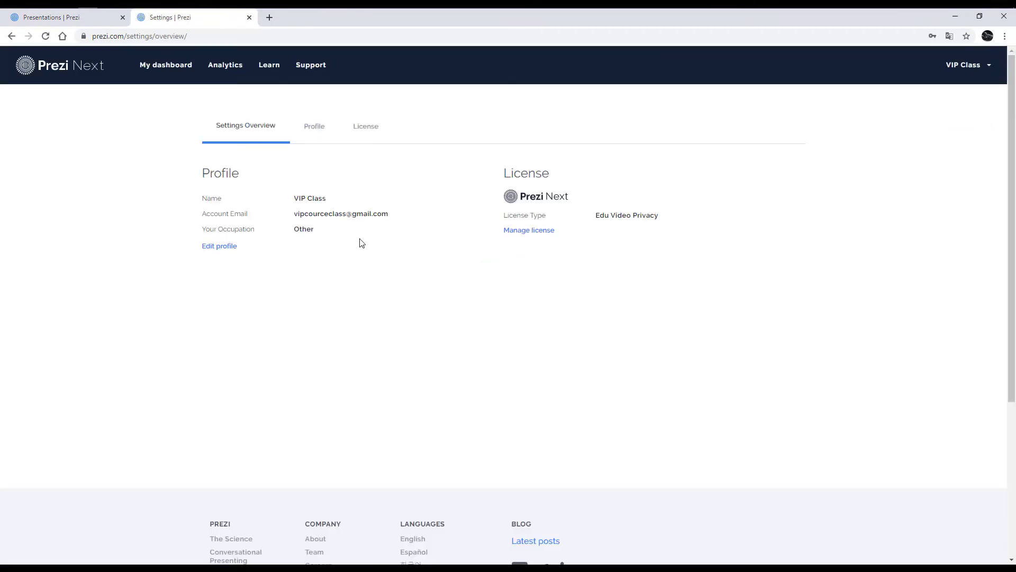
{"action": "left_click", "coordinate": [316, 128]}
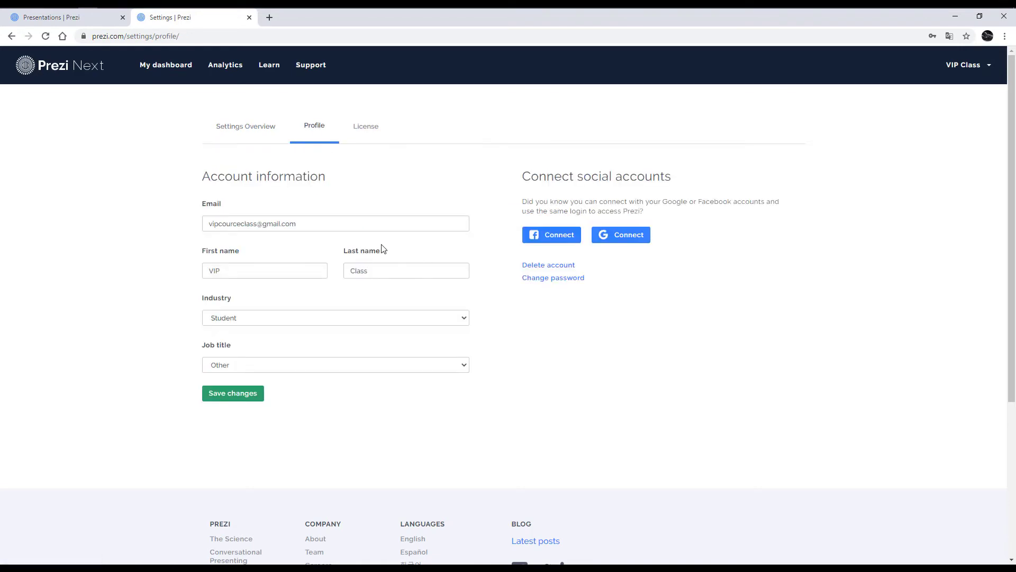
Step: Review the License tab (Edu Video Privacy, Pro Minus), then close the Settings tab
{"action": "left_click", "coordinate": [407, 264]}
{"action": "left_click", "coordinate": [368, 131]}
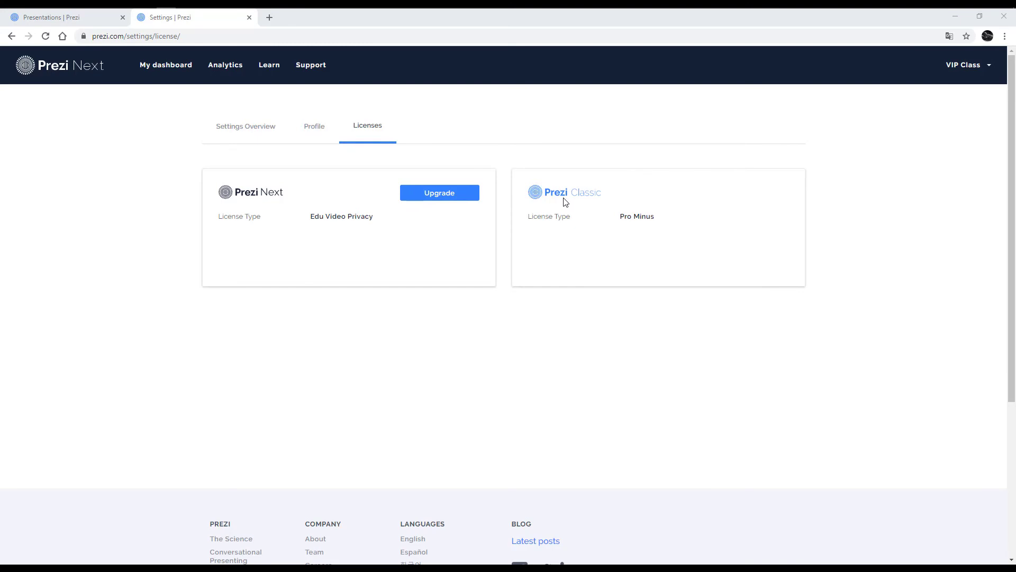
{"action": "left_click", "coordinate": [250, 17]}
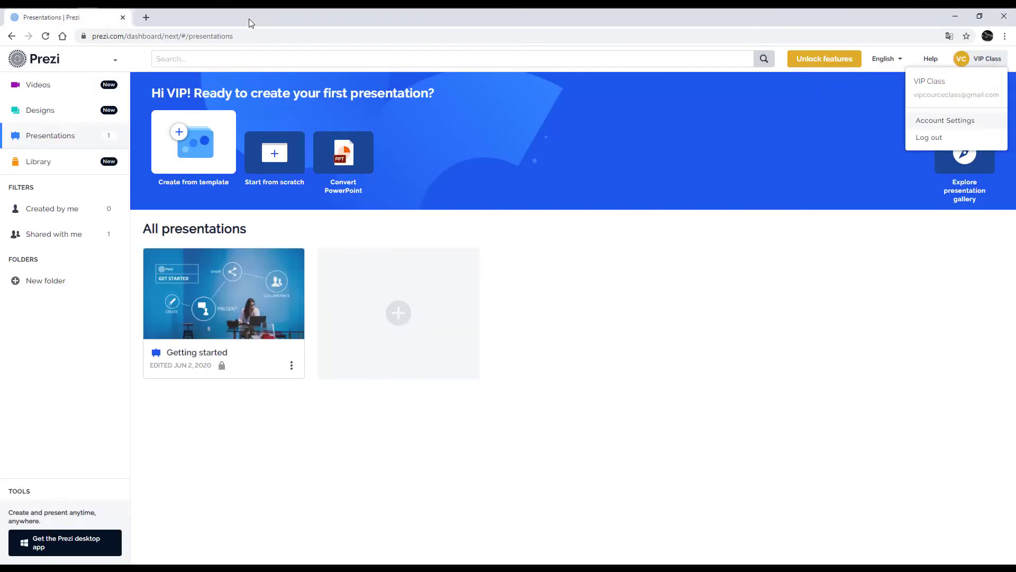
Step: Switch to the Prezi Classic dashboard using the product switcher beside the Prezi logo
{"action": "left_click", "coordinate": [113, 62]}
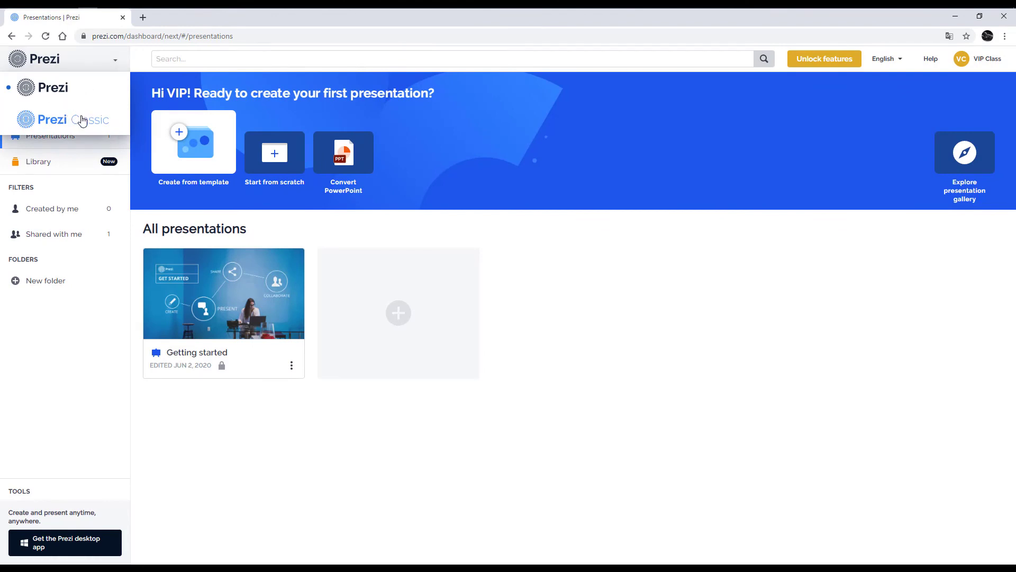
{"action": "left_click", "coordinate": [82, 121]}
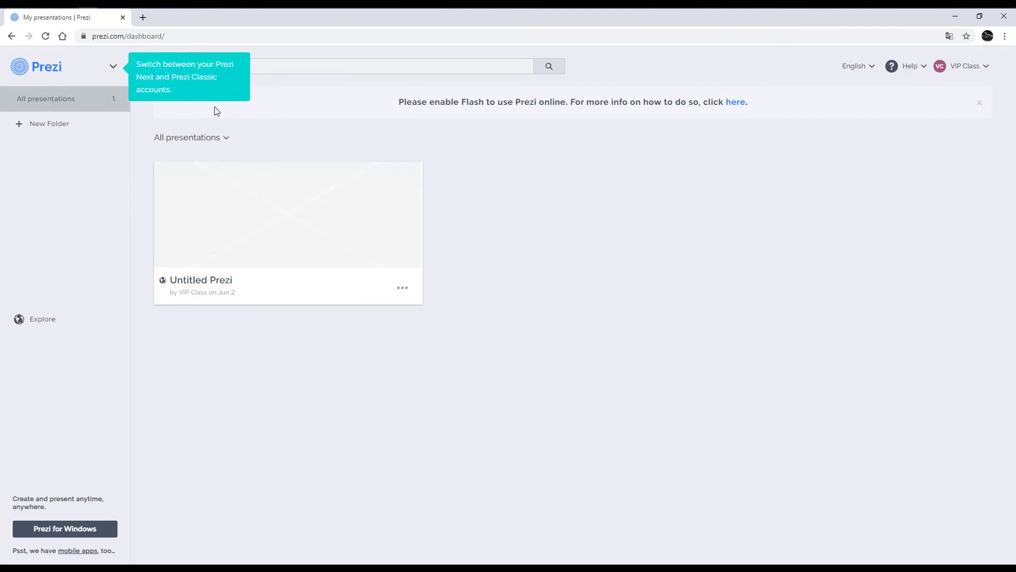
Step: Dismiss the Flash-required notice and check the language and account dropdowns
{"action": "left_click", "coordinate": [113, 67]}
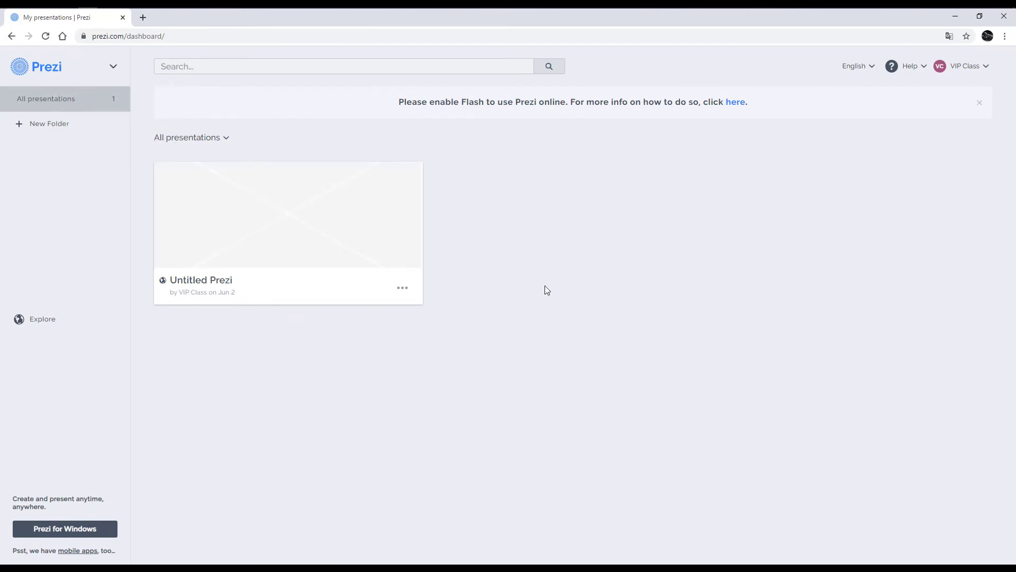
{"action": "left_click", "coordinate": [978, 105]}
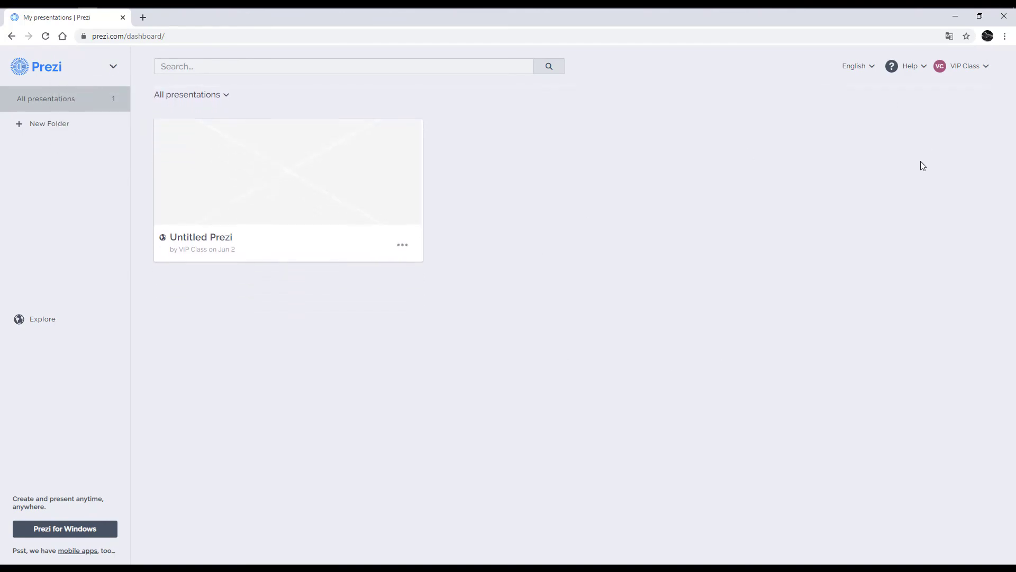
{"action": "left_click", "coordinate": [854, 65]}
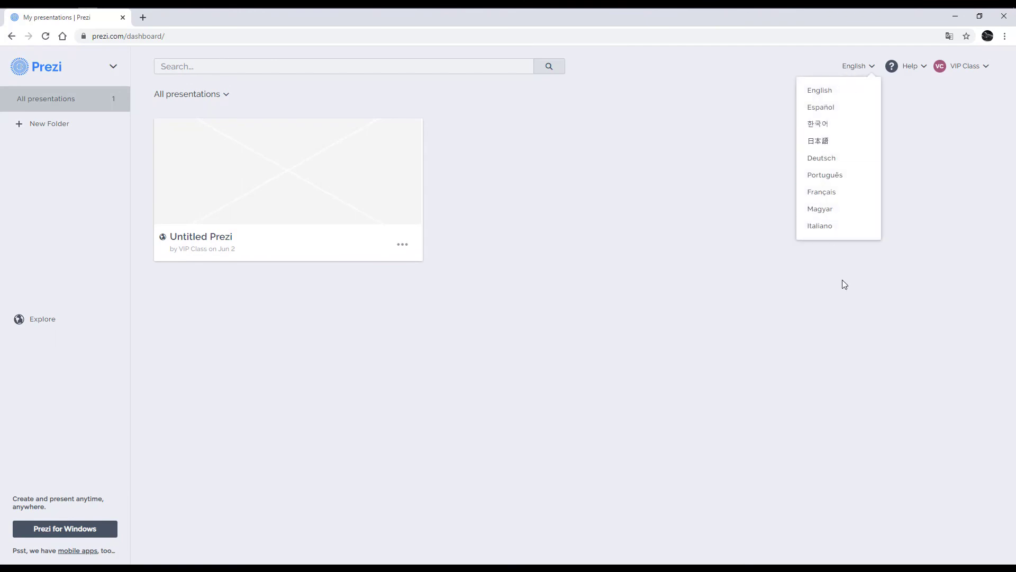
{"action": "left_click", "coordinate": [950, 179]}
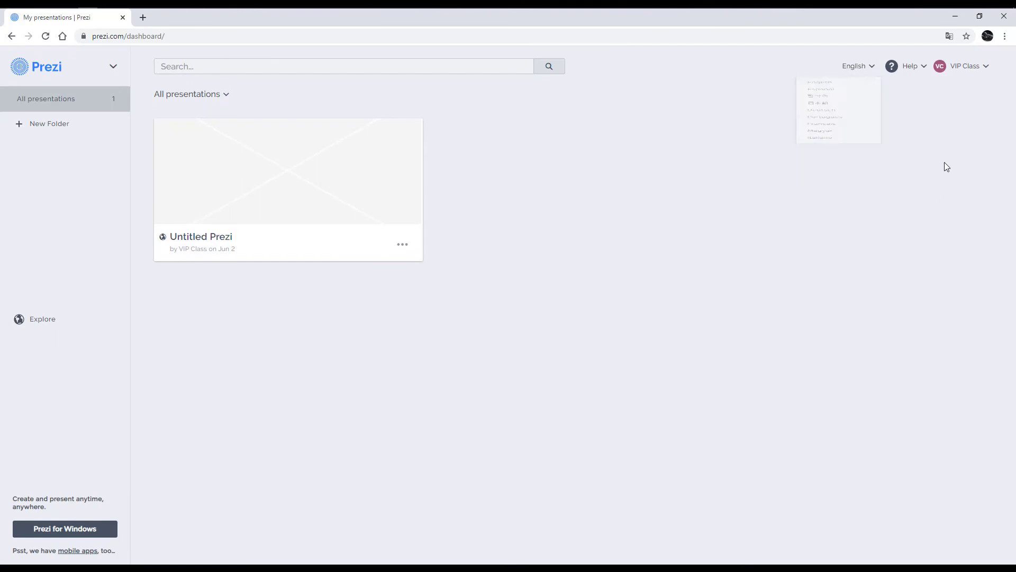
{"action": "left_click", "coordinate": [963, 67]}
{"action": "left_click", "coordinate": [779, 128]}
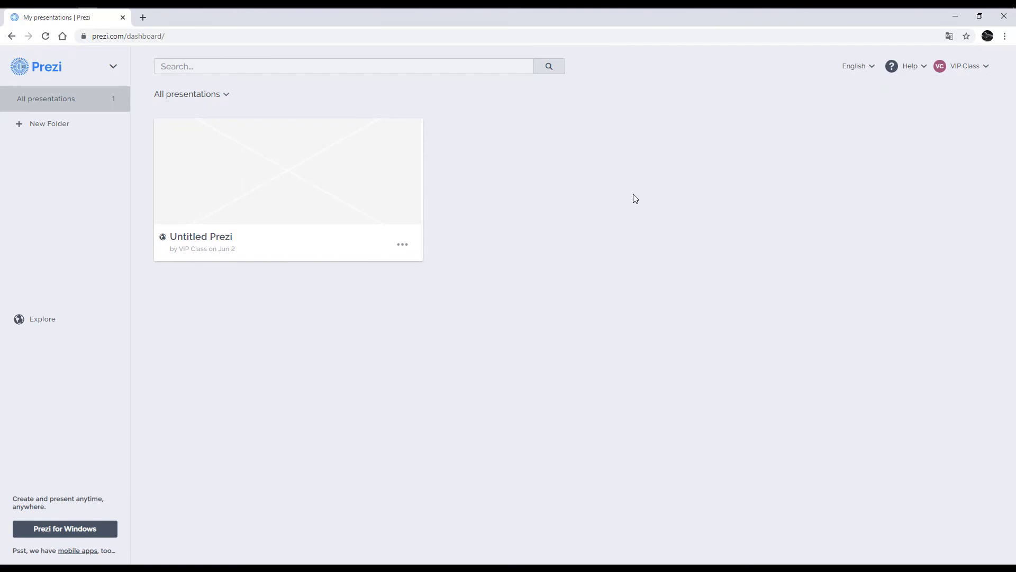
Step: Switch back to the Prezi Next dashboard through the logo's product switcher
{"action": "mouse_move", "coordinate": [318, 226]}
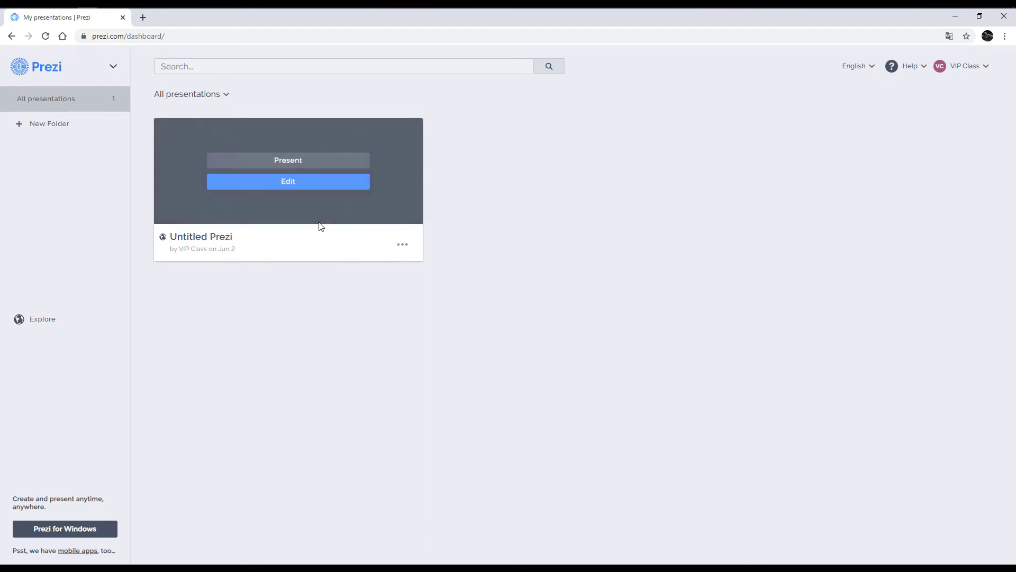
{"action": "left_click", "coordinate": [113, 66]}
{"action": "left_click", "coordinate": [80, 177]}
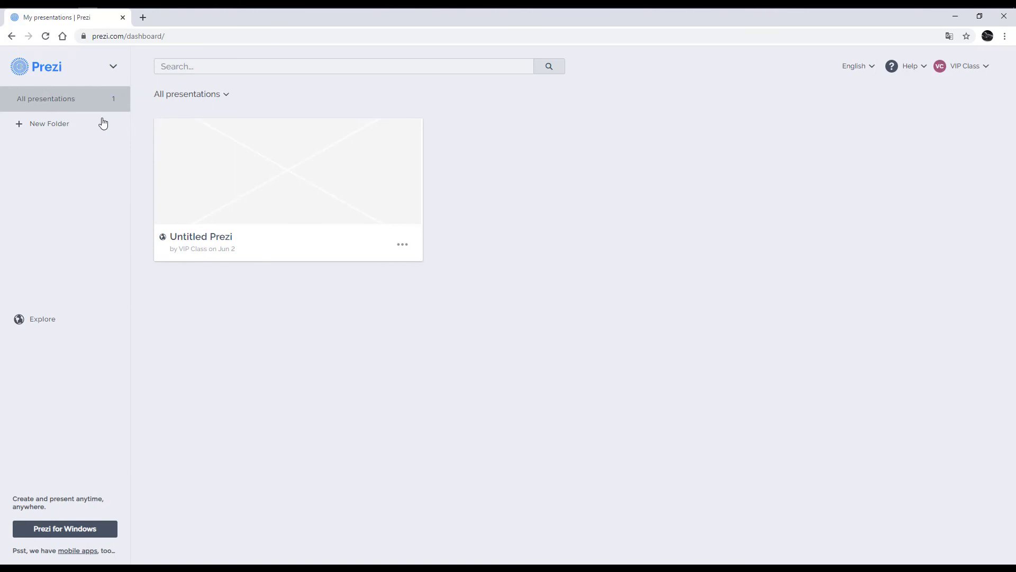
{"action": "left_click", "coordinate": [111, 65]}
{"action": "left_click", "coordinate": [103, 103]}
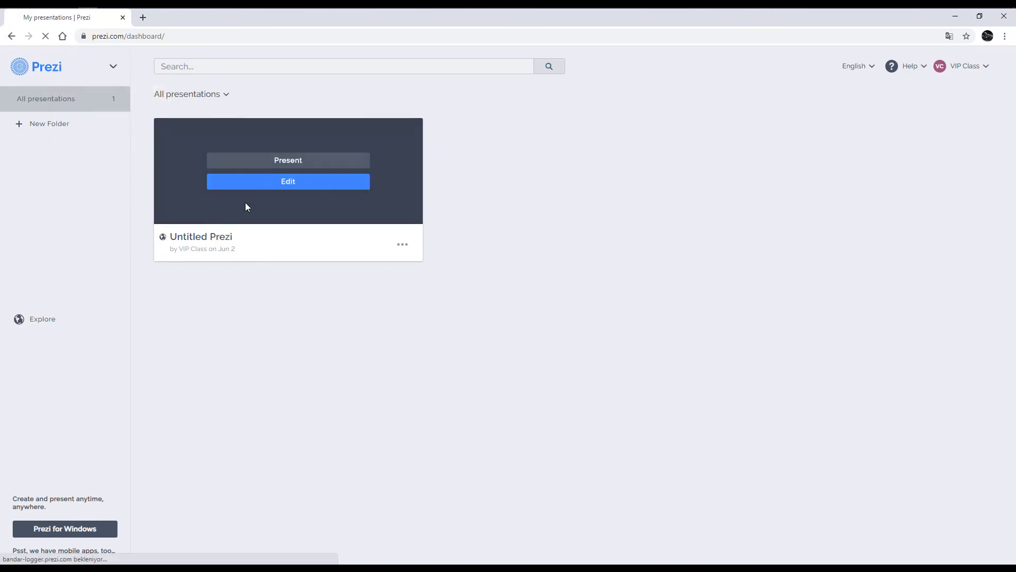